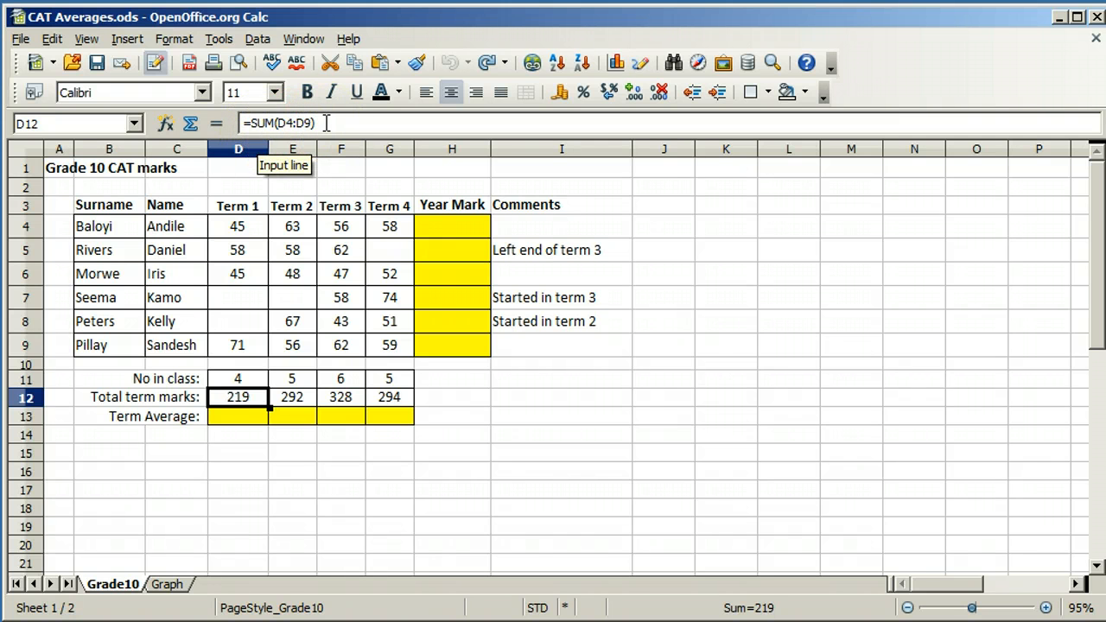
# - Calculate the Term 1 average in D13 by dividing the total by the class count with =D12/D11
pyautogui.click(242, 380)
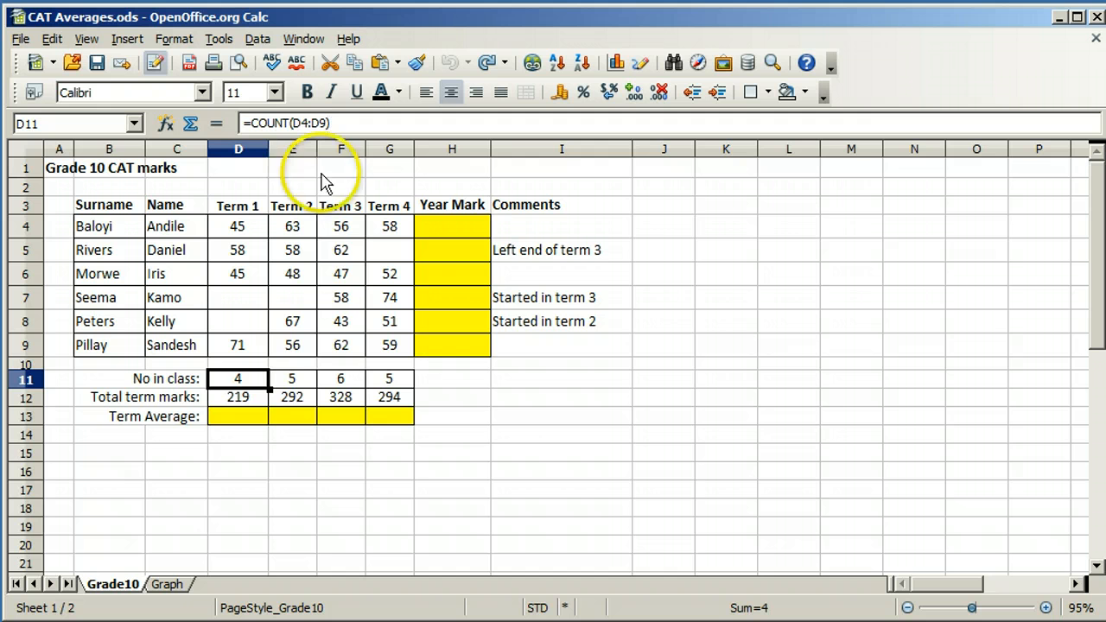
pyautogui.click(250, 418)
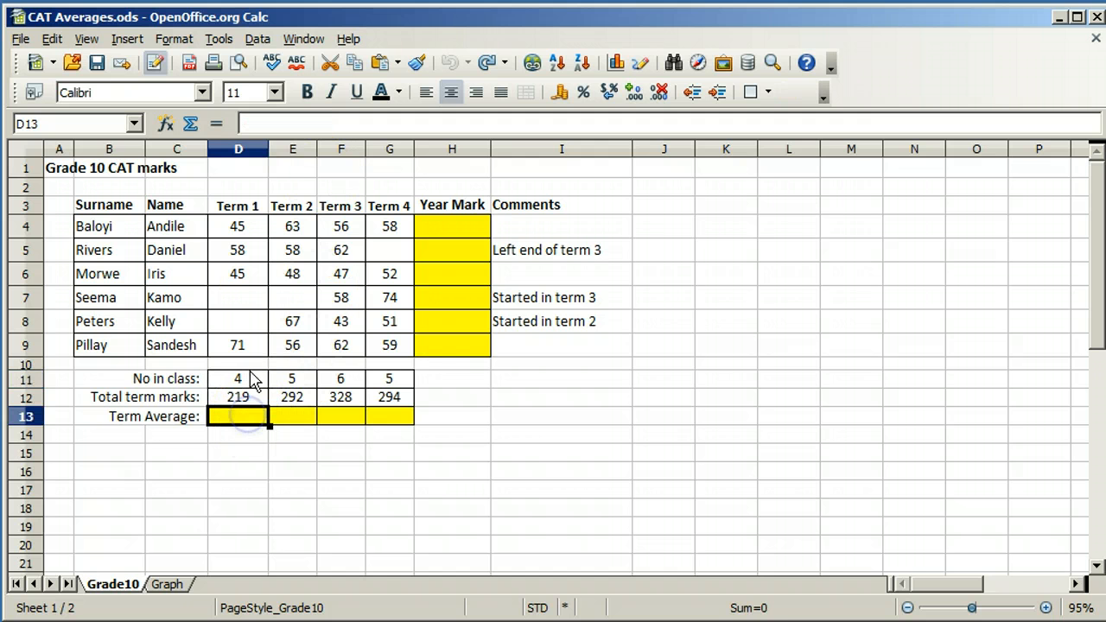
pyautogui.click(221, 124)
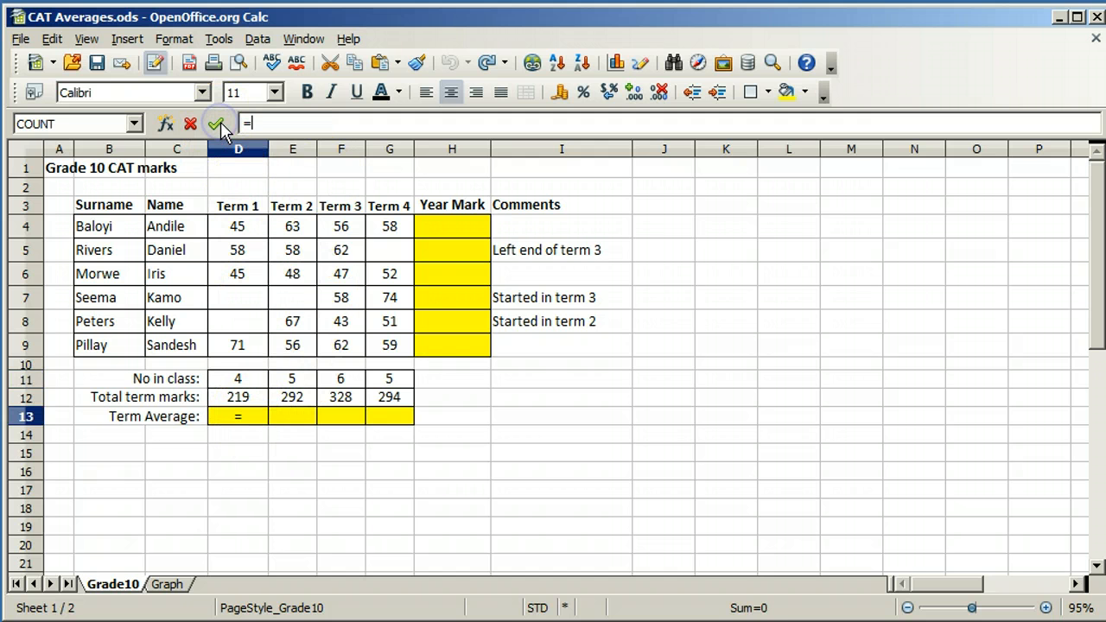
pyautogui.click(239, 403)
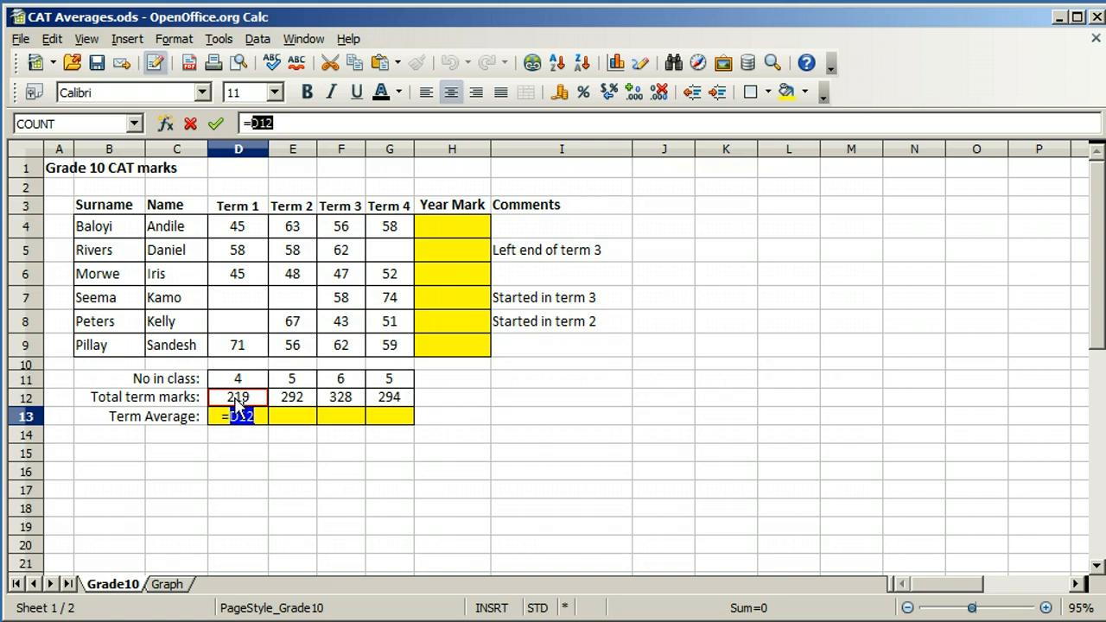
pyautogui.write('/')
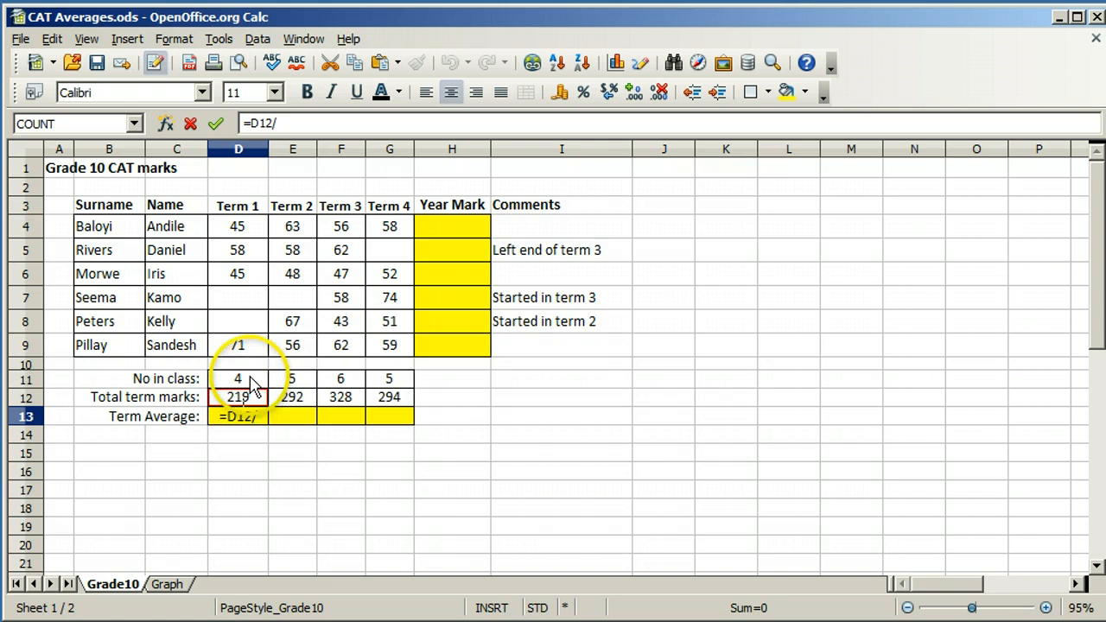
pyautogui.click(250, 380)
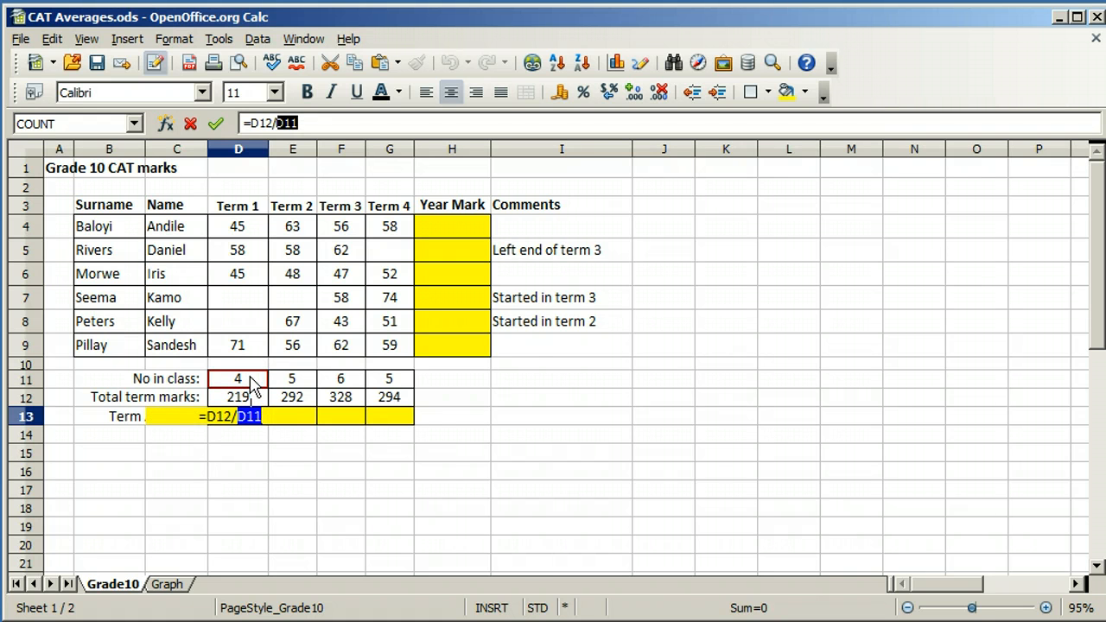
pyautogui.click(216, 124)
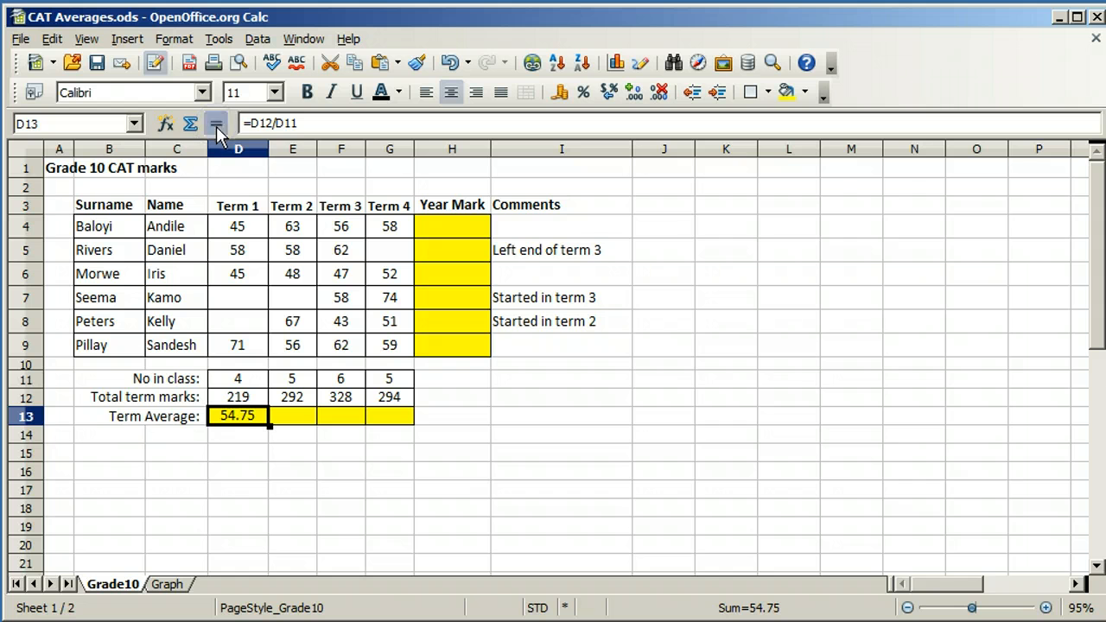
pyautogui.click(260, 124)
pyautogui.click(277, 123)
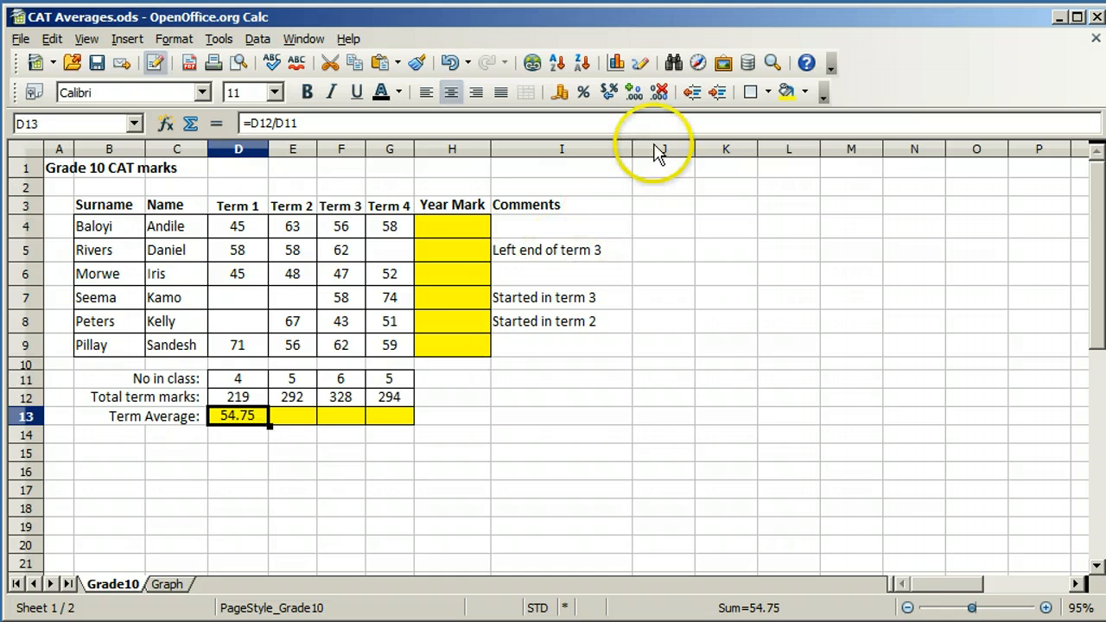
# - Format the Term 1 average in D13 to zero decimal places and fill it across to G13
pyautogui.click(660, 92)
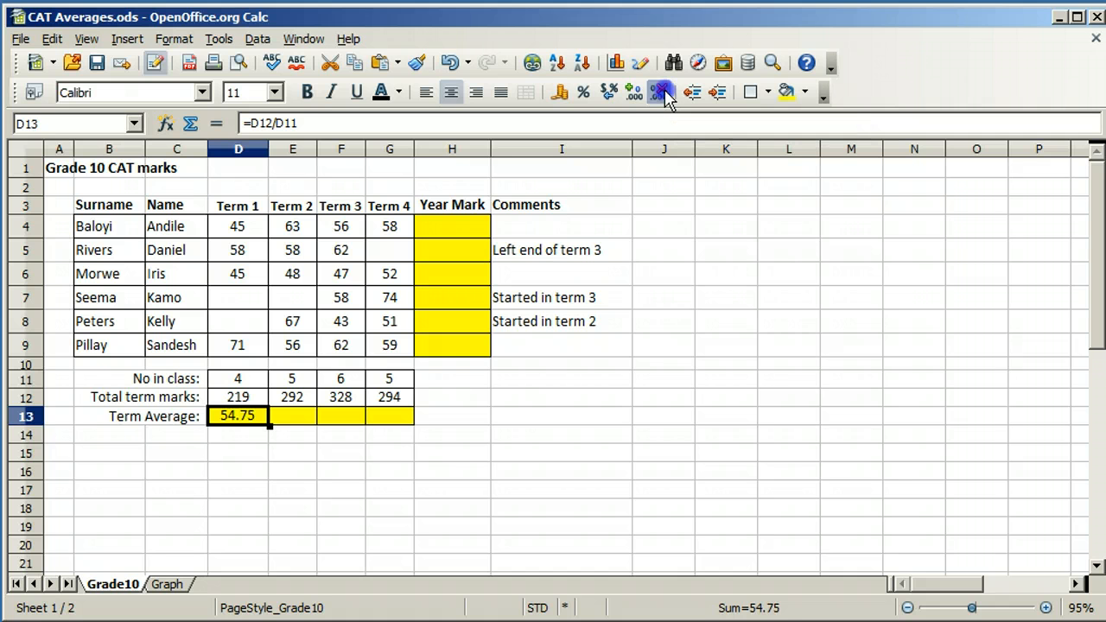
pyautogui.click(660, 92)
pyautogui.click(664, 96)
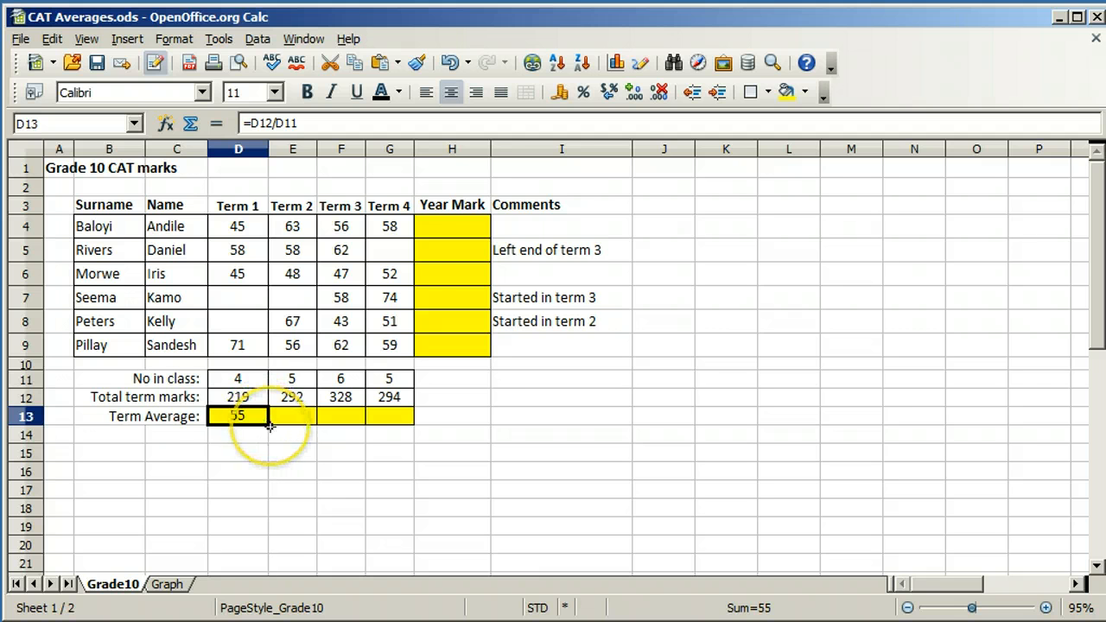
pyautogui.moveTo(269, 425); pyautogui.dragTo(393, 427)
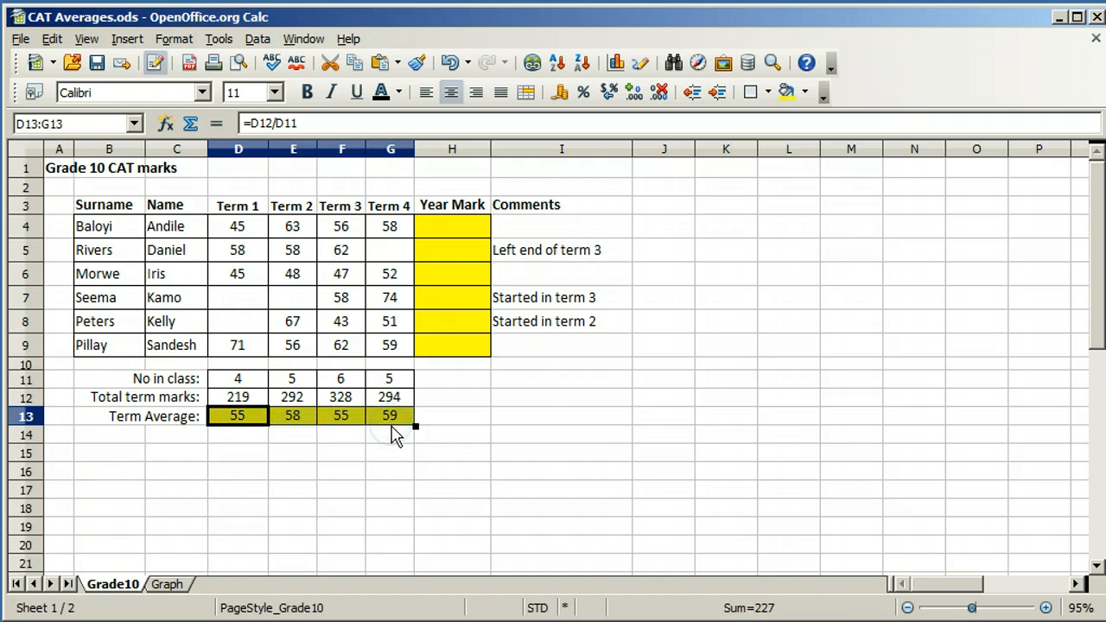
pyautogui.click(346, 422)
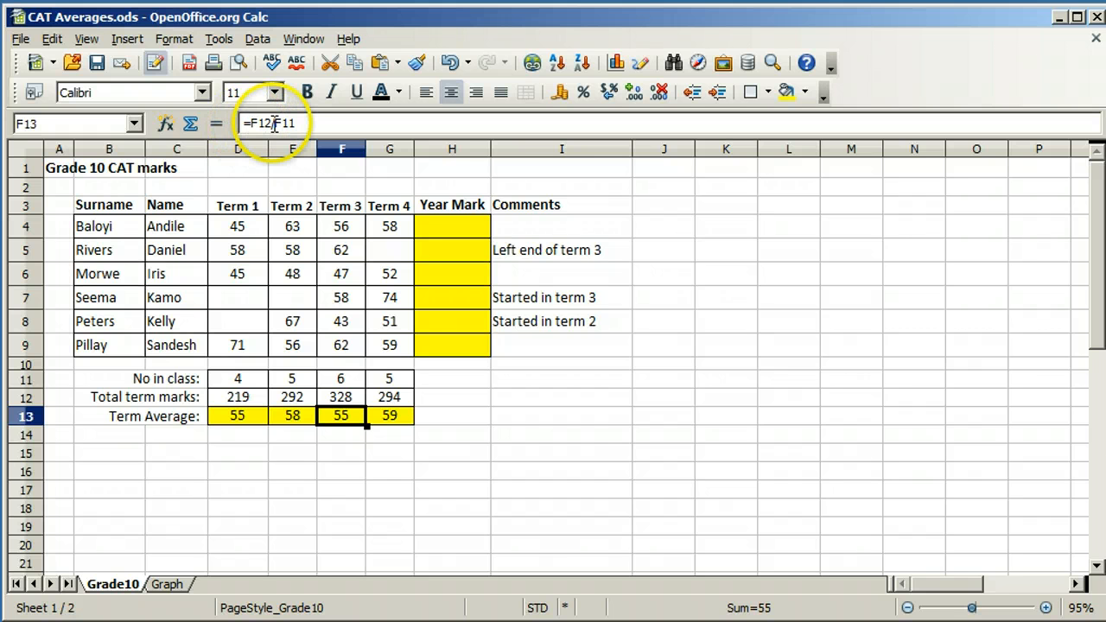
# - Enter =AVERAGE(D4:G4) in H4 to calculate the first learner's year mark
pyautogui.click(451, 232)
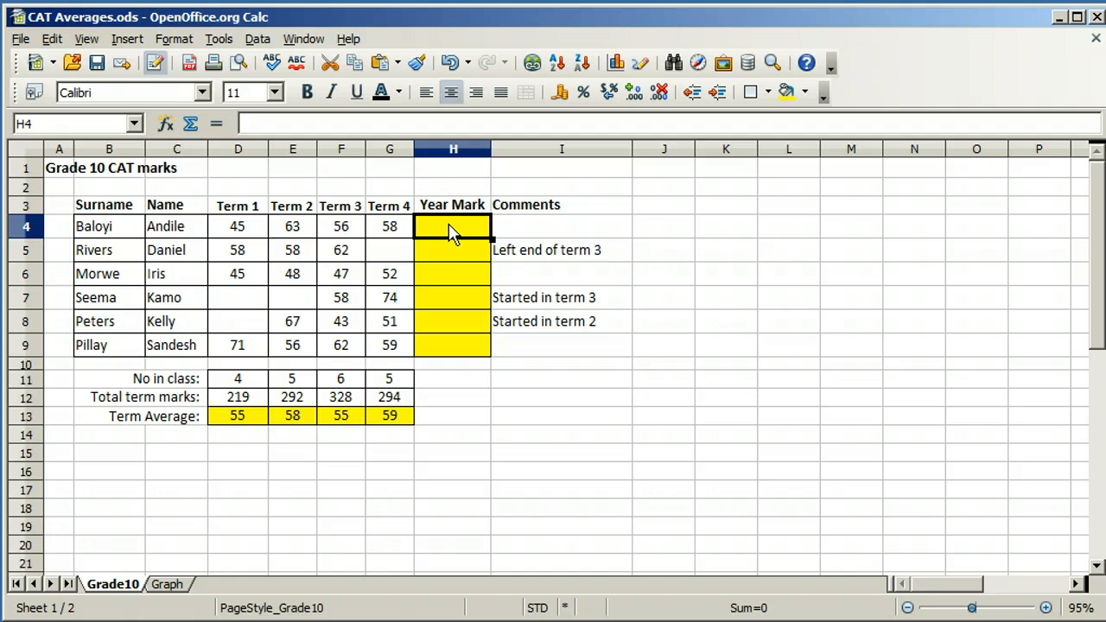
pyautogui.click(216, 123)
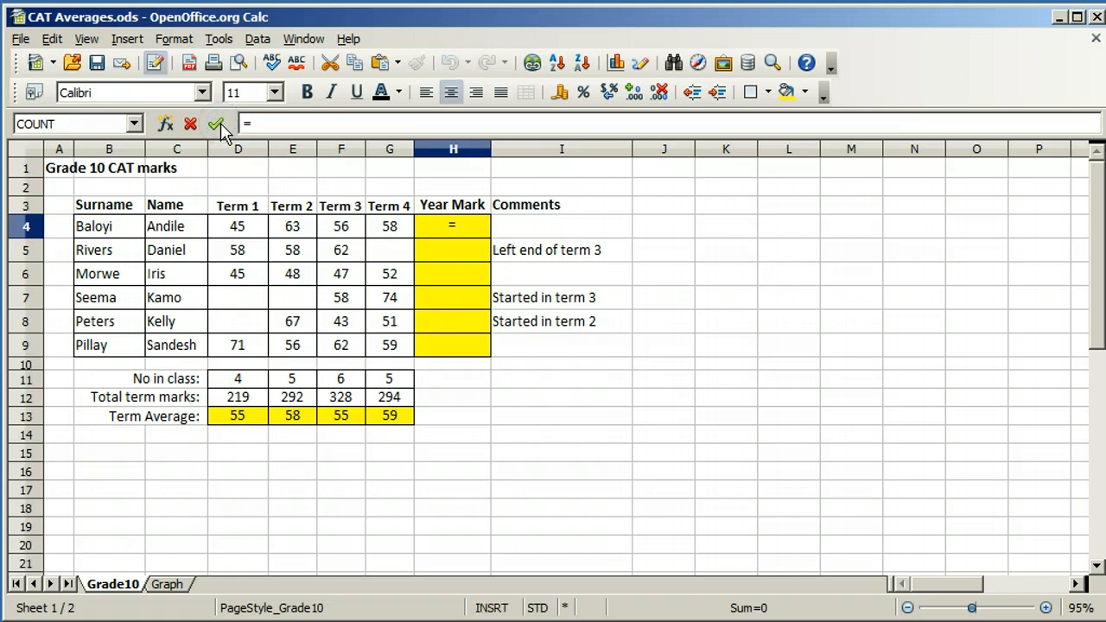
pyautogui.write('avera')
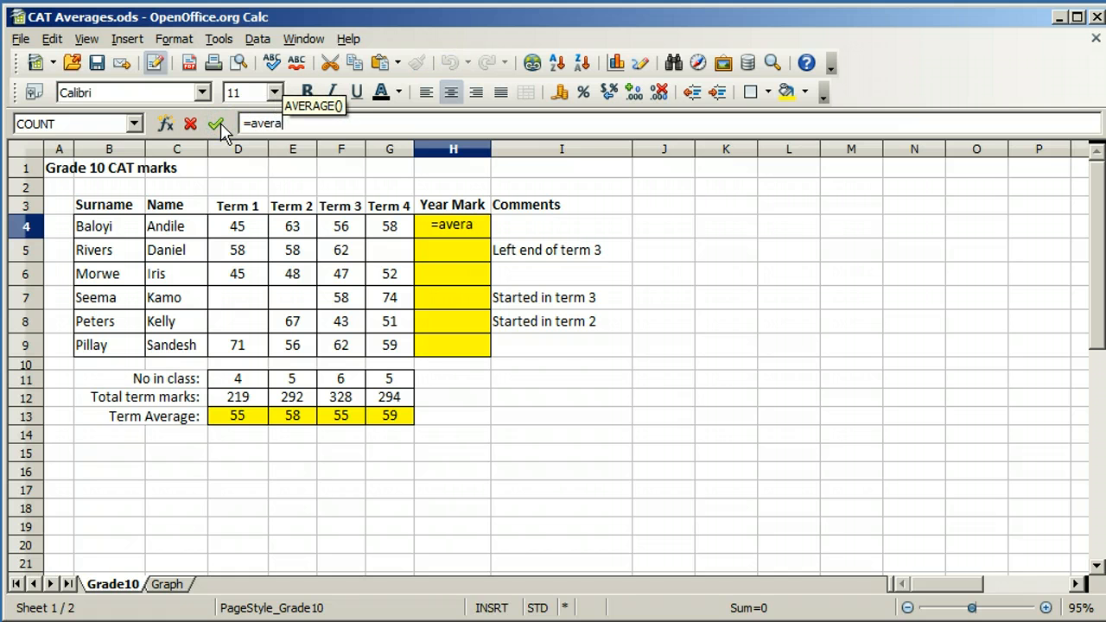
pyautogui.write('ge(')
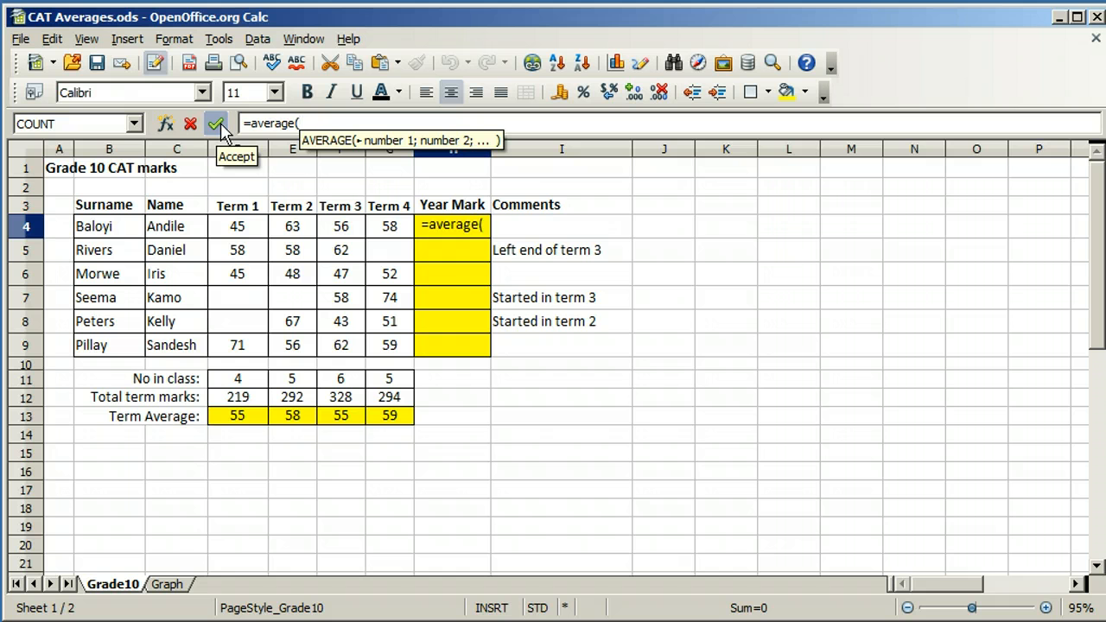
pyautogui.moveTo(240, 223); pyautogui.dragTo(389, 223)
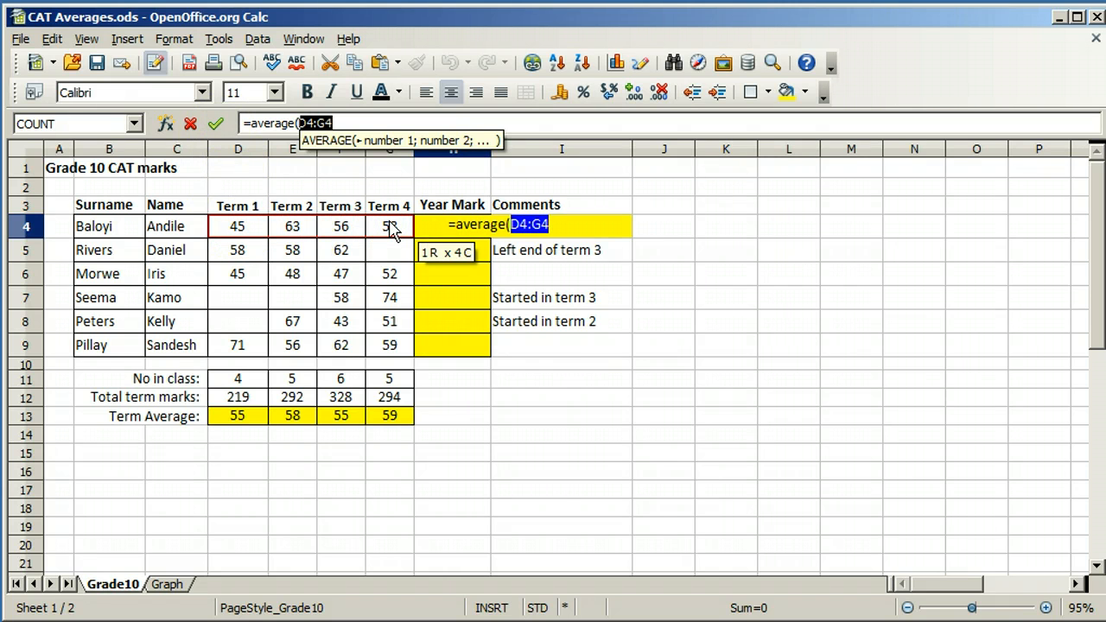
pyautogui.write(')')
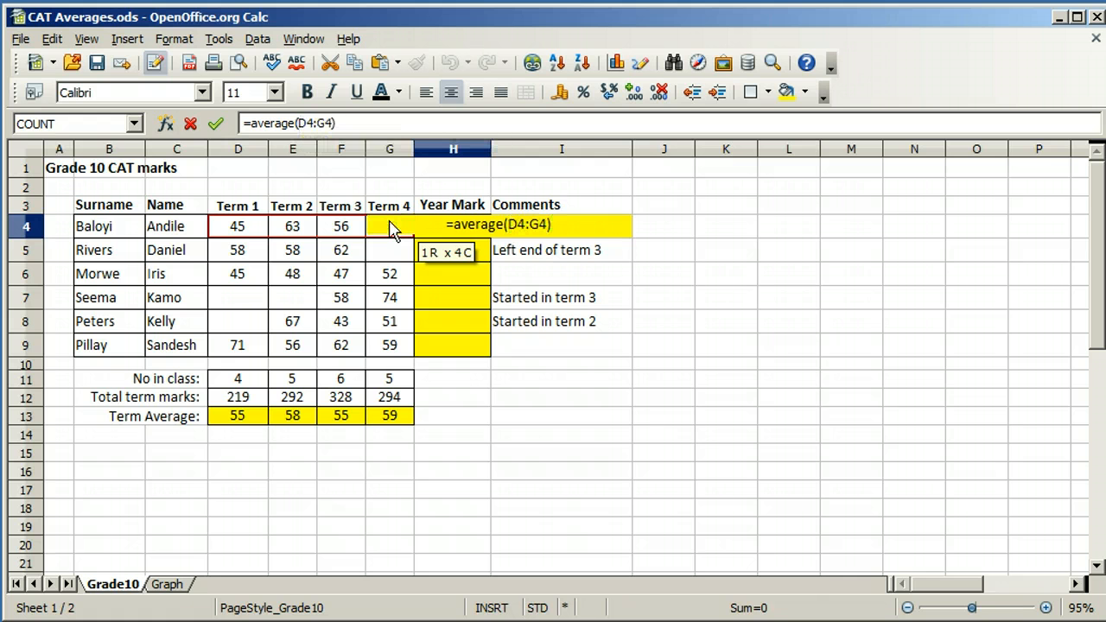
pyautogui.click(216, 124)
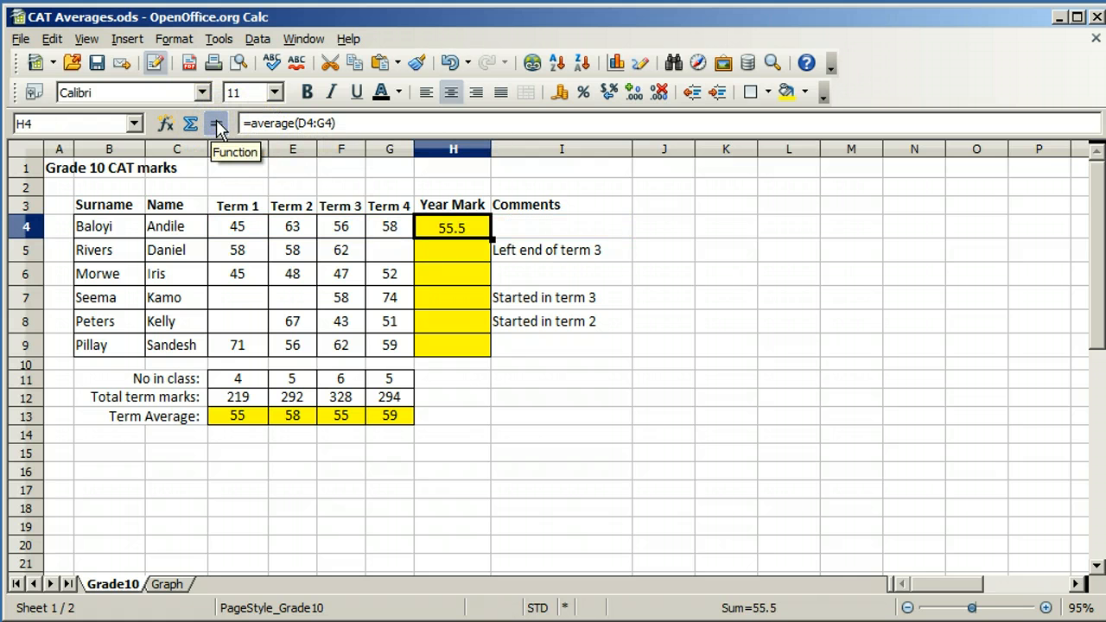
# - Format the year mark in H4 to zero decimal places and fill it down to H9
pyautogui.click(661, 95)
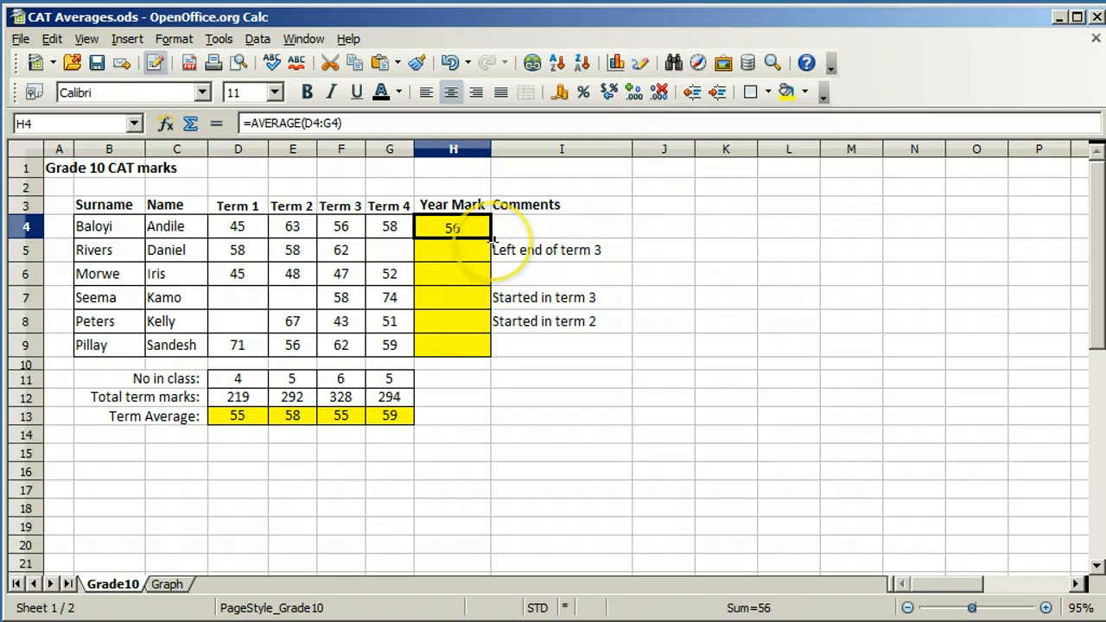
pyautogui.moveTo(492, 239); pyautogui.dragTo(484, 359)
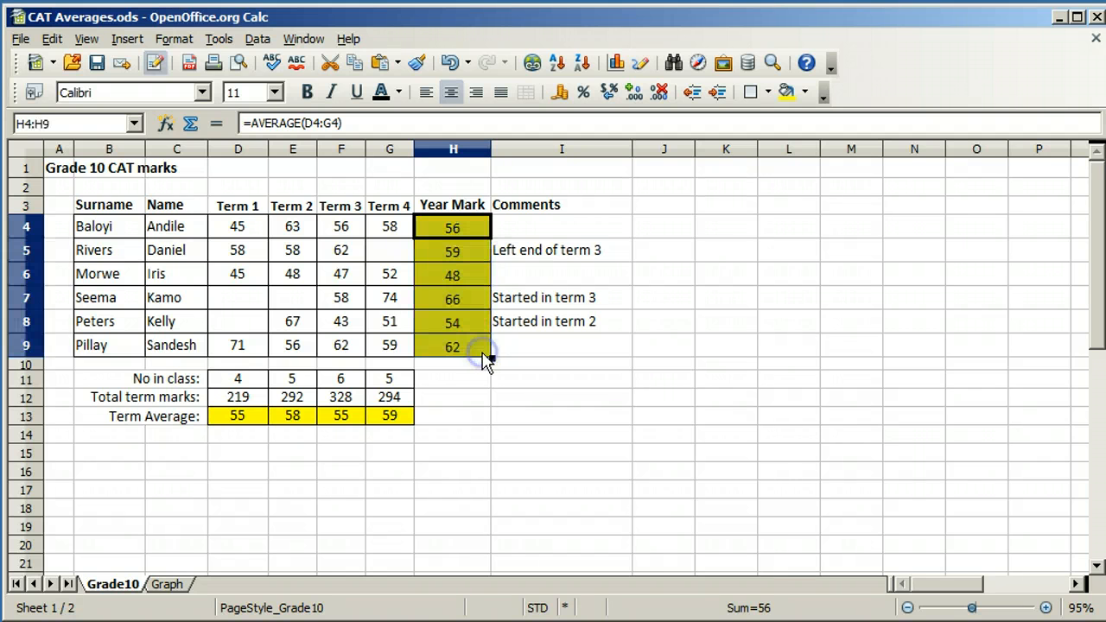
pyautogui.click(446, 226)
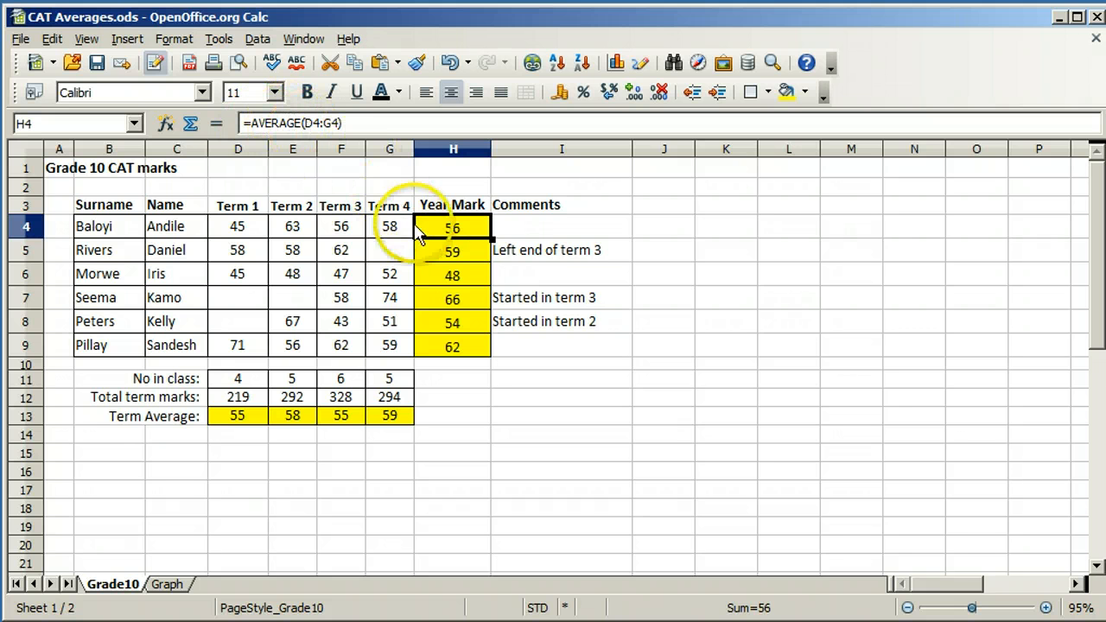
pyautogui.click(452, 251)
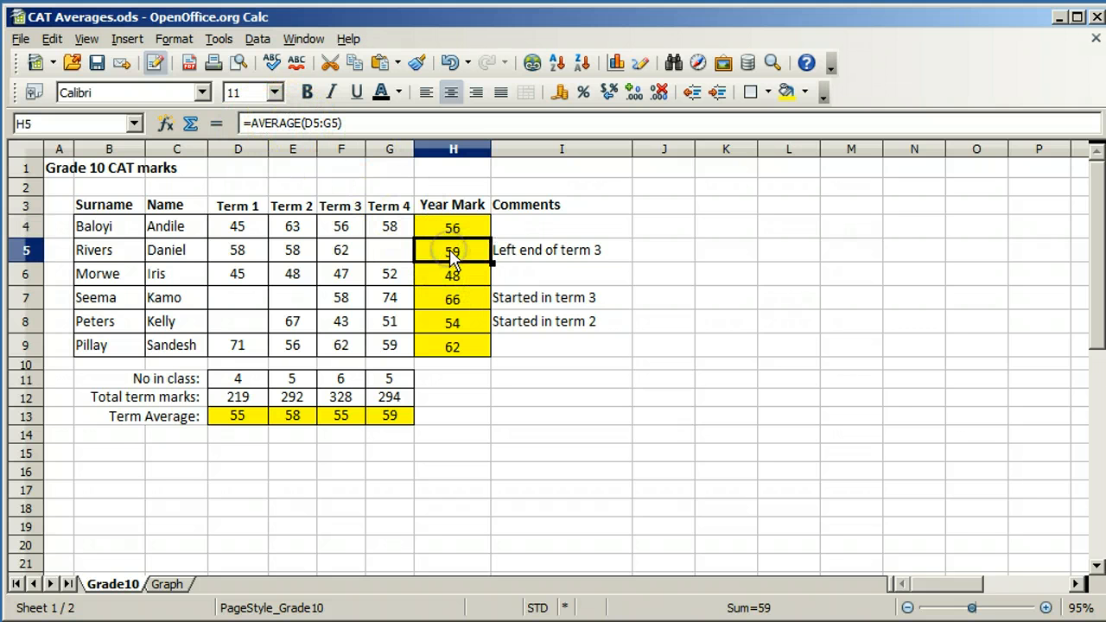
# - Hide rows 11 and 12 containing the class counts and total term marks
pyautogui.click(227, 471)
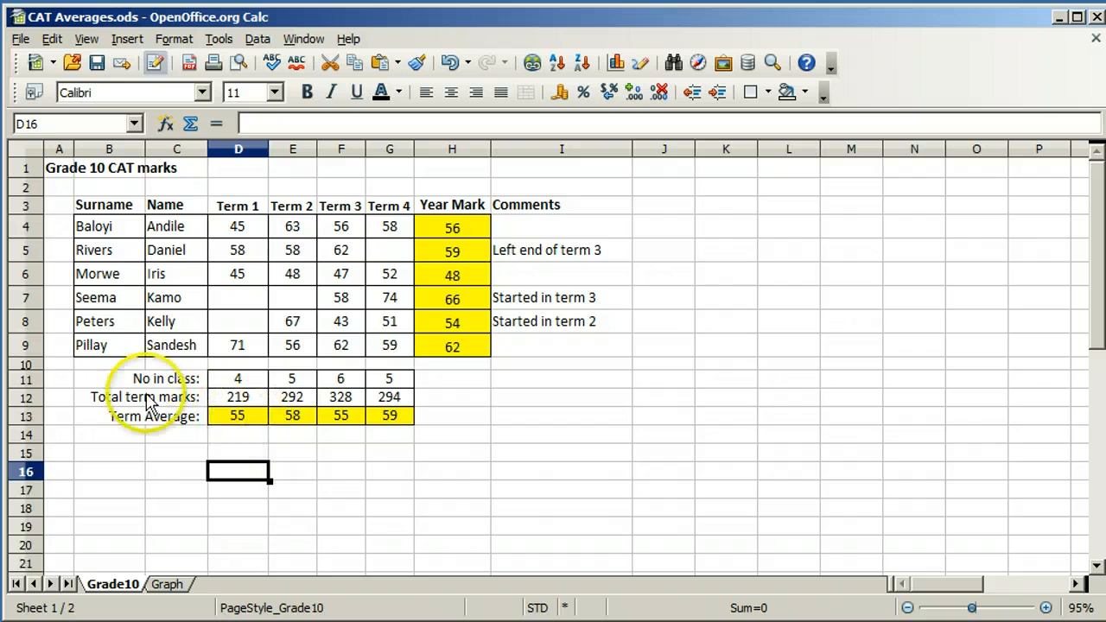
pyautogui.click(24, 378)
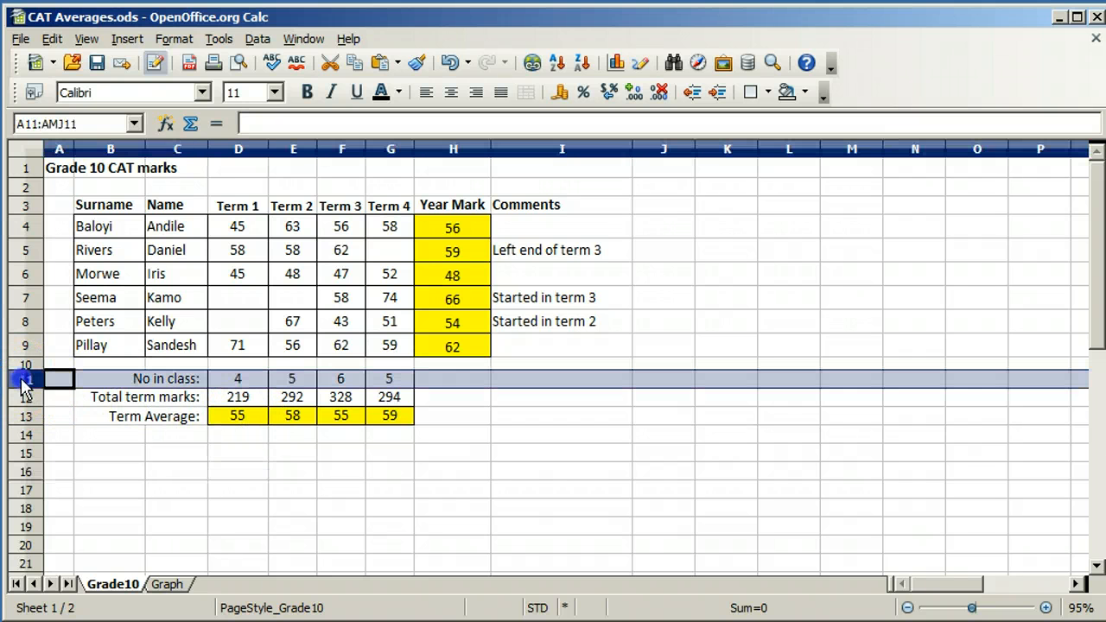
pyautogui.moveTo(23, 382); pyautogui.dragTo(24, 390)
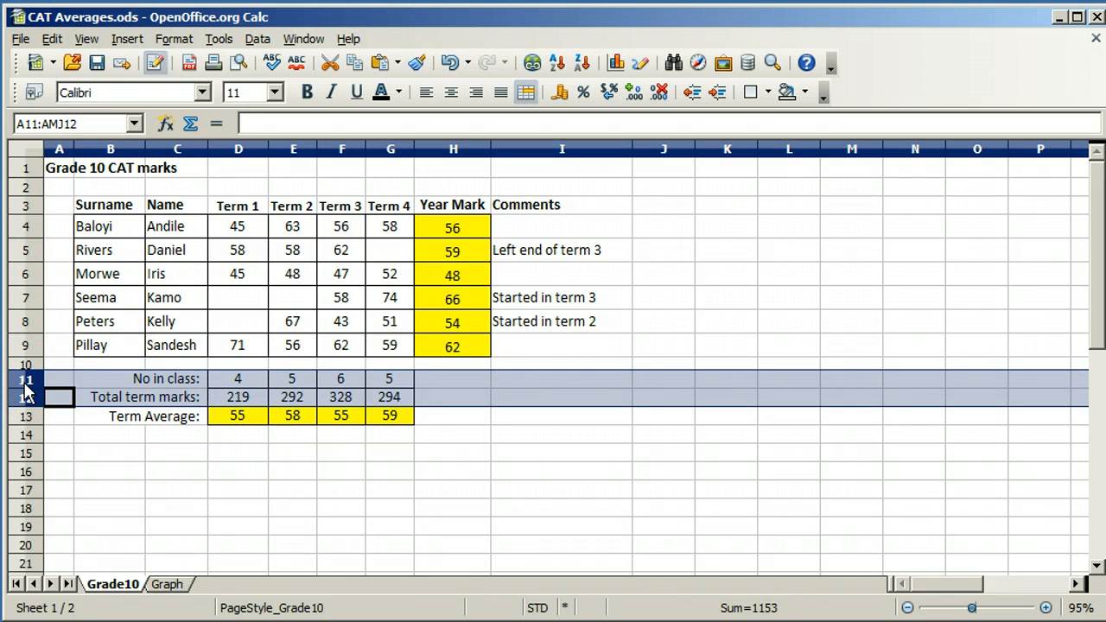
pyautogui.rightClick(25, 388)
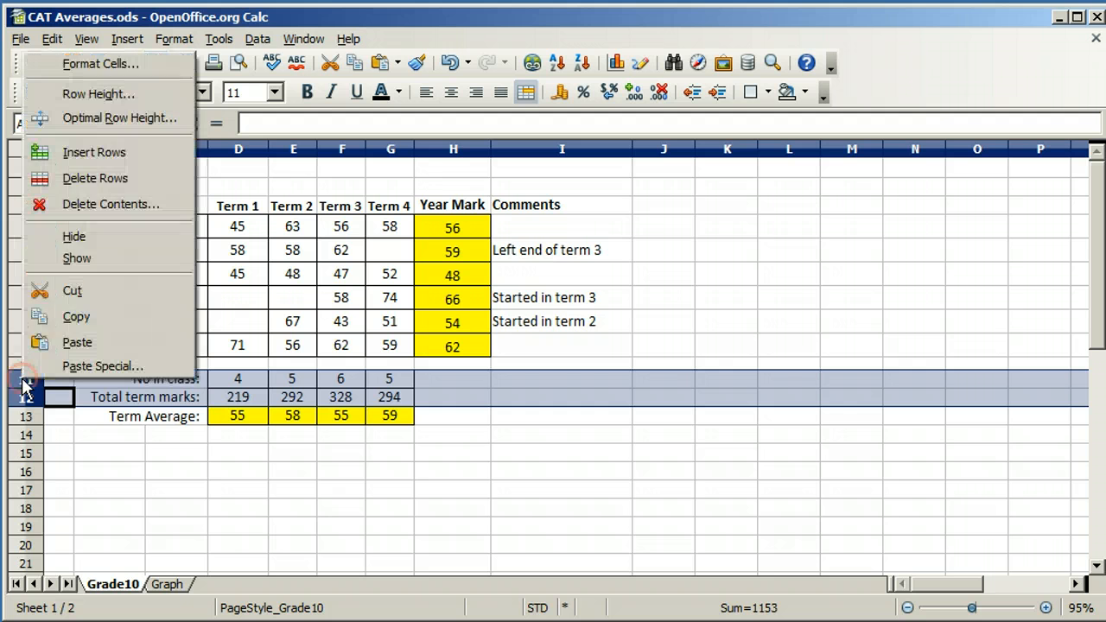
pyautogui.click(76, 237)
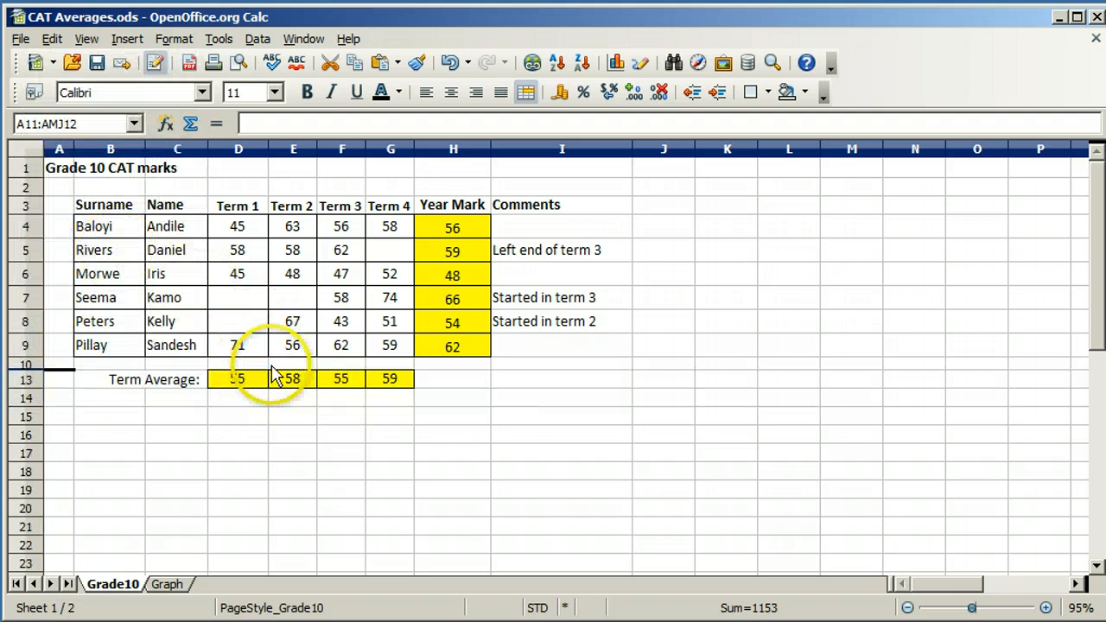
# - Delete the contents of the term average cells D13:G13, keeping their formats
pyautogui.moveTo(247, 386); pyautogui.dragTo(378, 383)
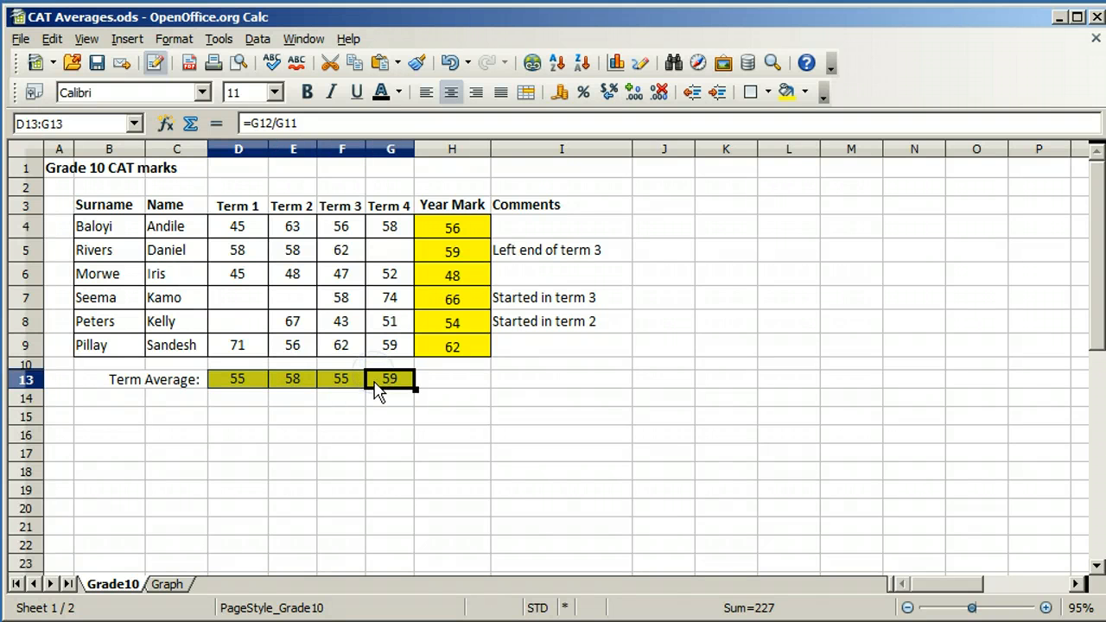
pyautogui.press('Delete')
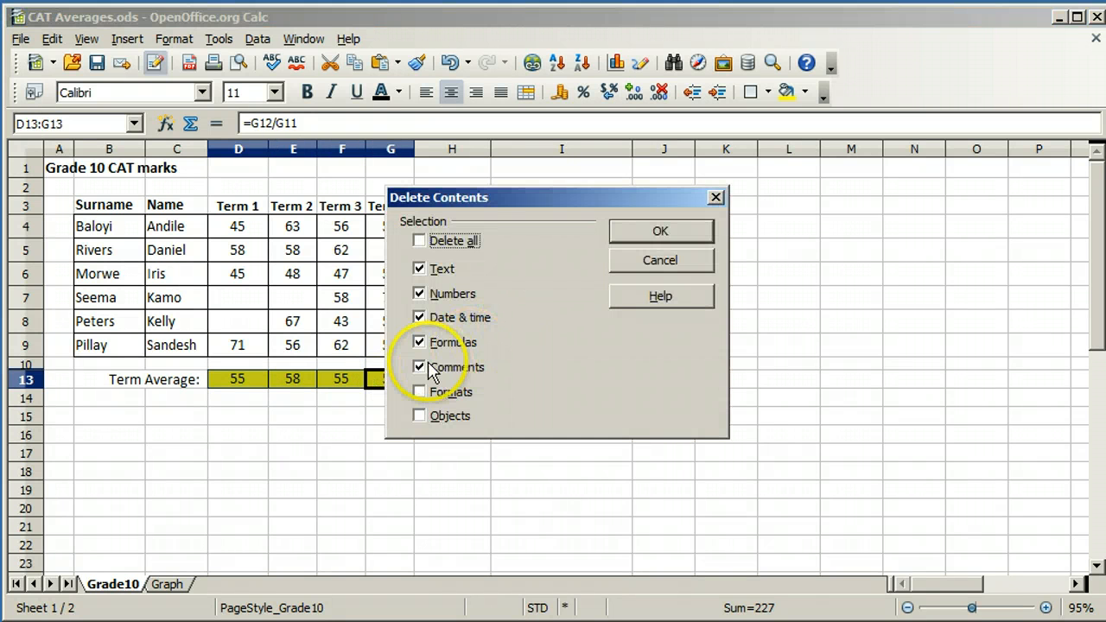
pyautogui.press('Return')
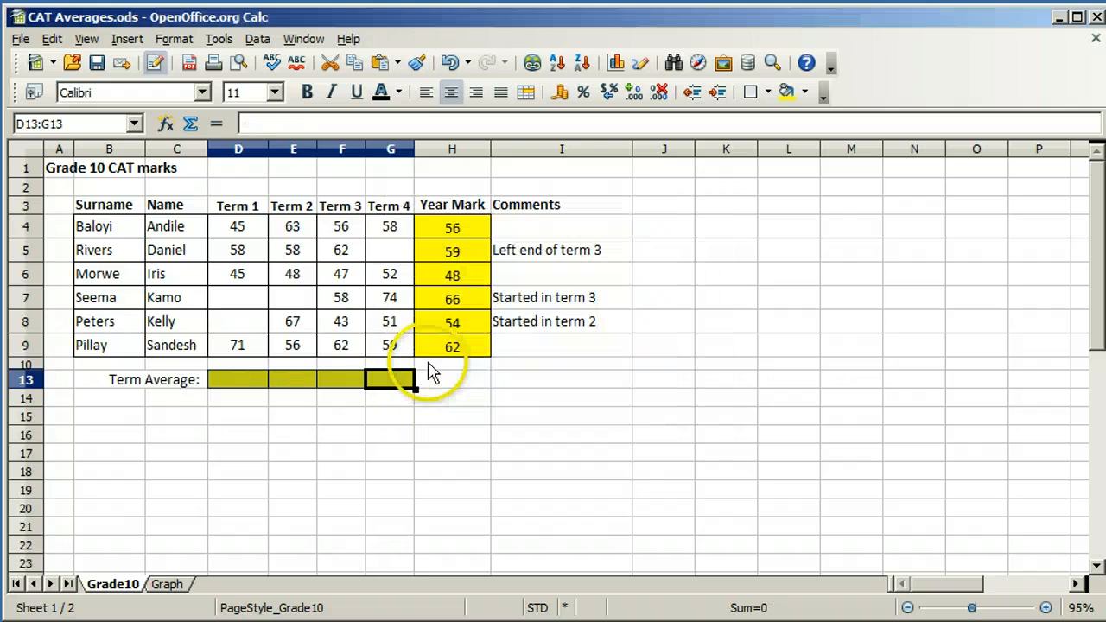
# - Enter =sum(D4:D9)/count(D4:D9) in D13 to calculate the Term 1 average without the helper rows
pyautogui.click(230, 388)
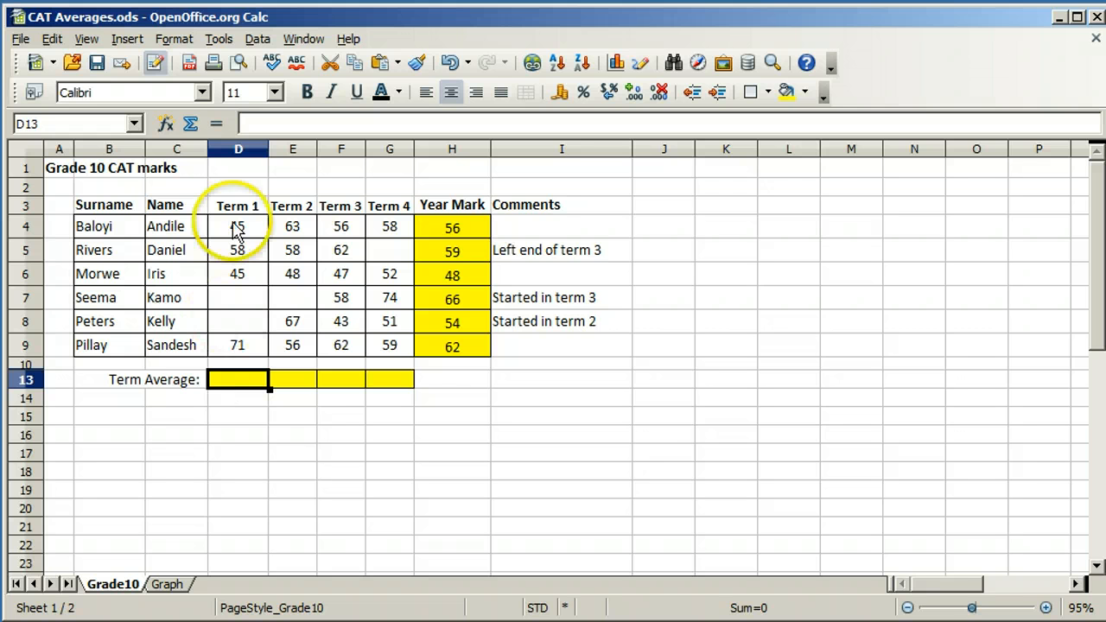
pyautogui.click(216, 124)
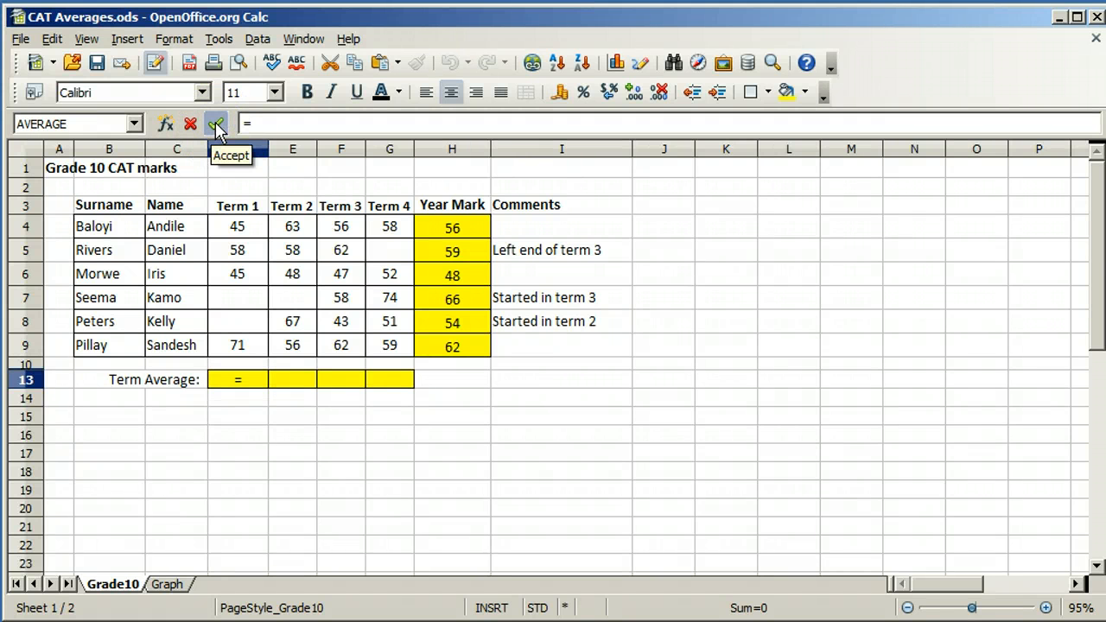
pyautogui.write('sum(')
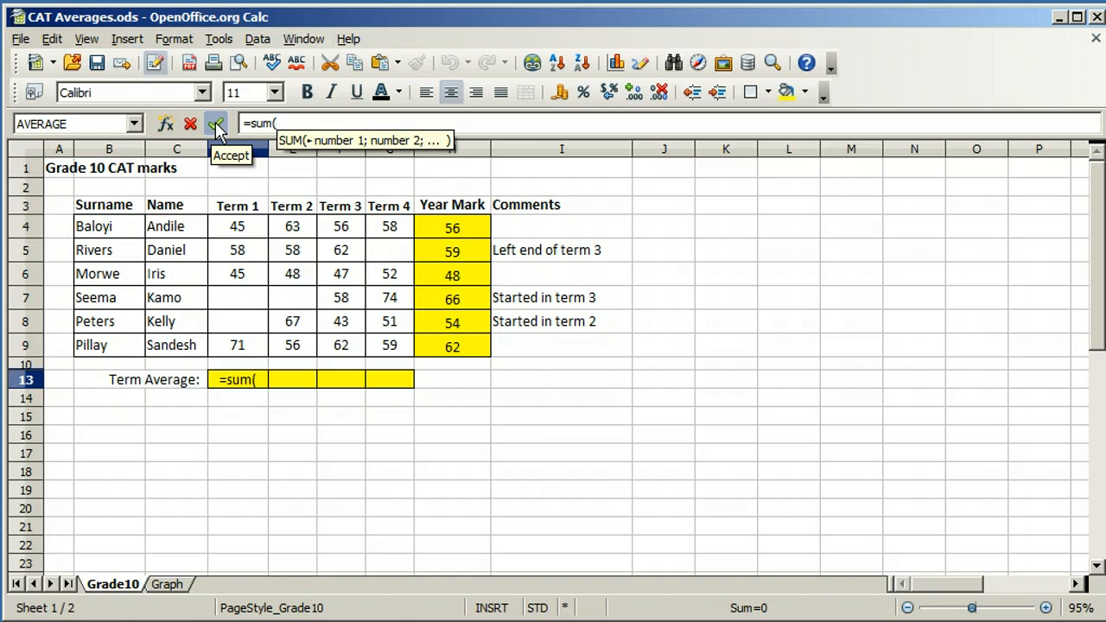
pyautogui.click(239, 230)
pyautogui.moveTo(239, 233); pyautogui.dragTo(236, 346)
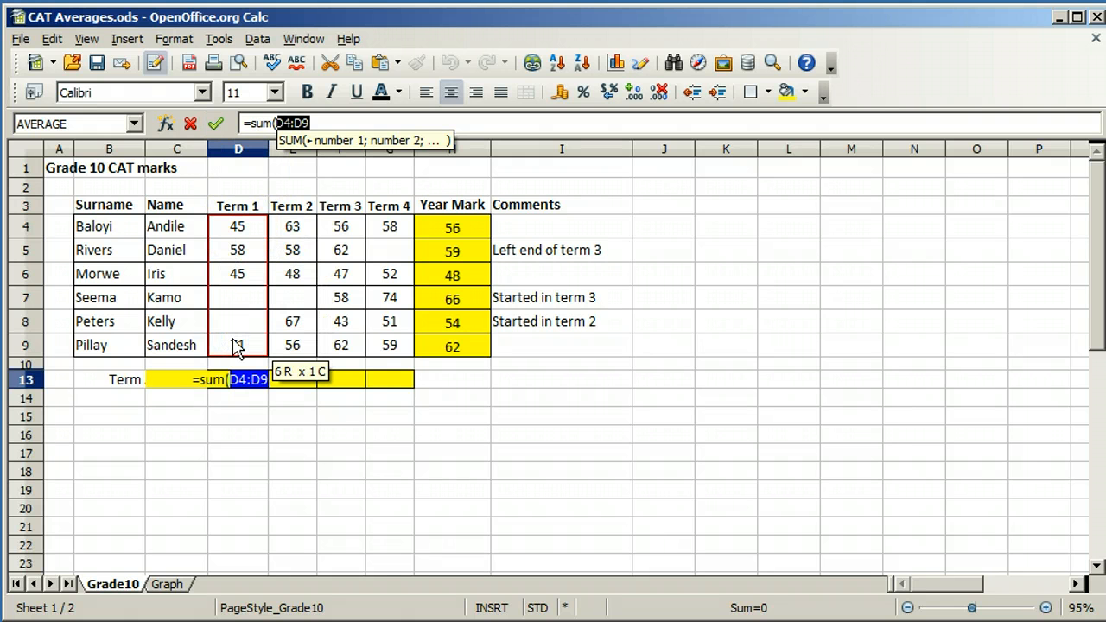
pyautogui.write(')')
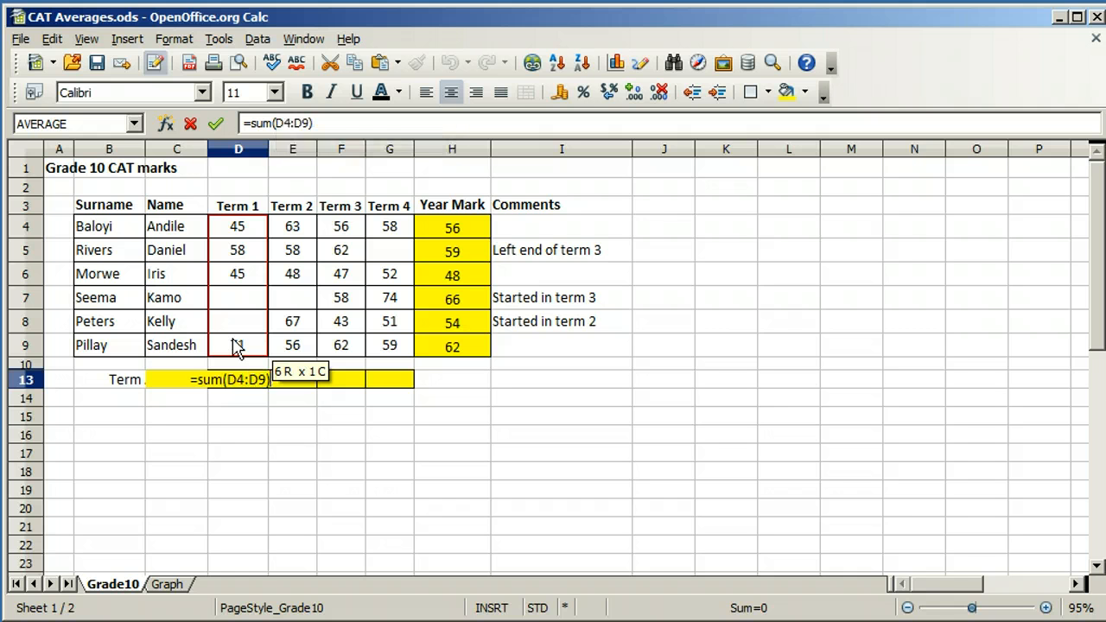
pyautogui.click(253, 344)
pyautogui.write('/count')
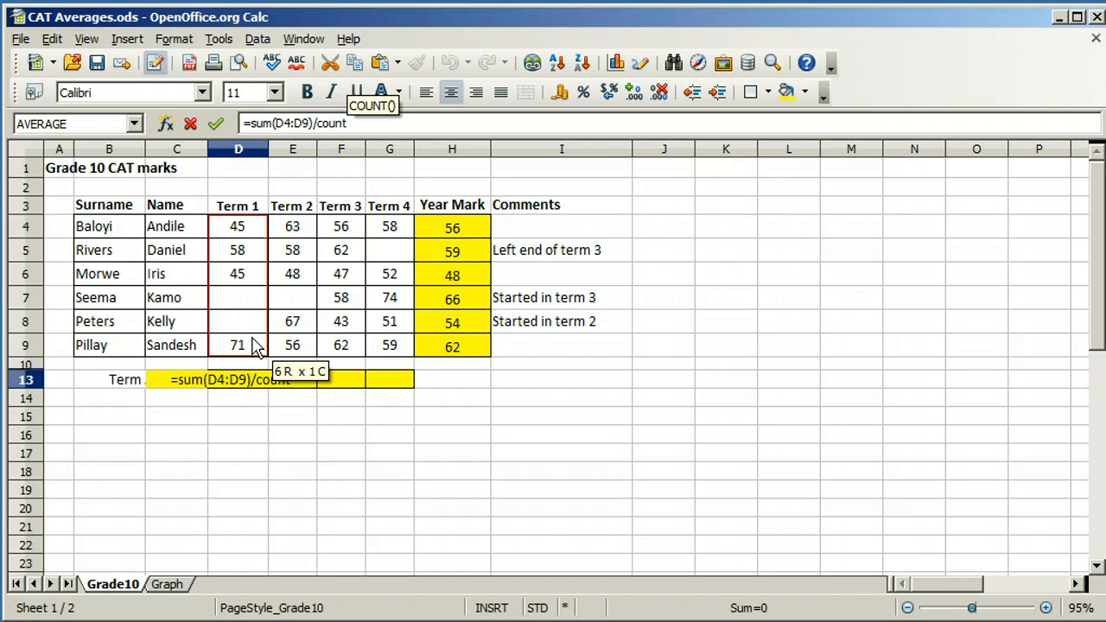
pyautogui.write('(')
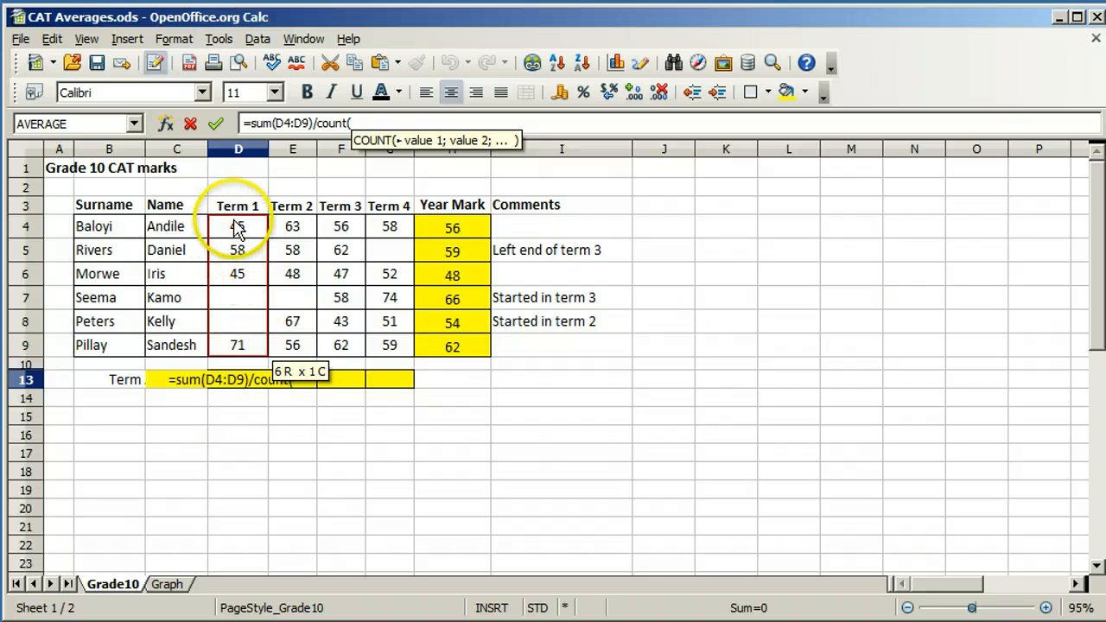
pyautogui.moveTo(235, 221); pyautogui.dragTo(238, 345)
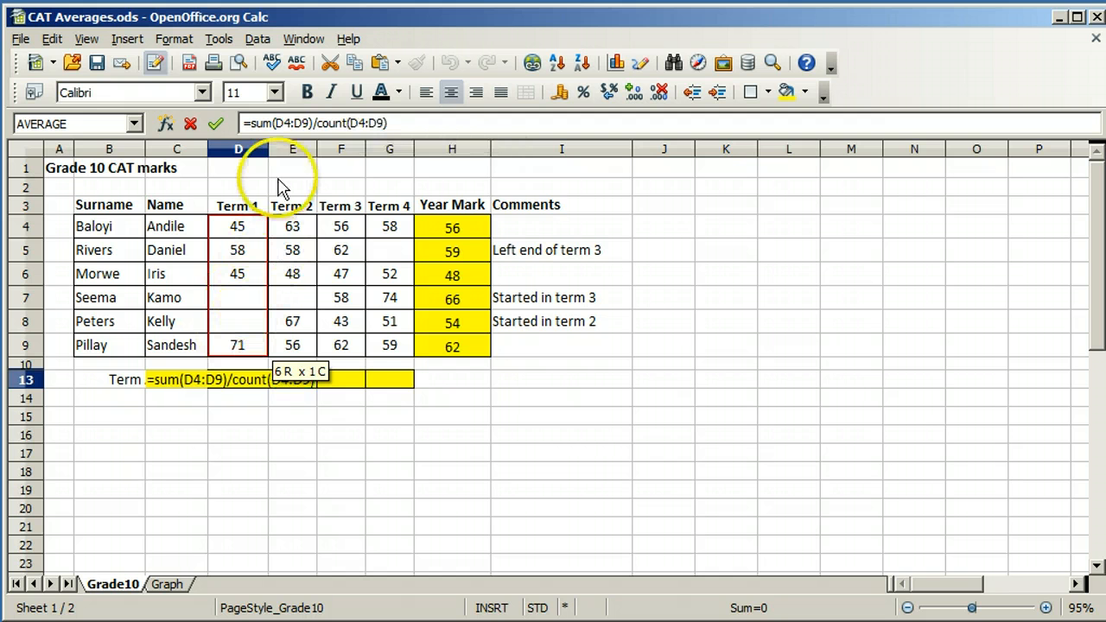
pyautogui.click(256, 128)
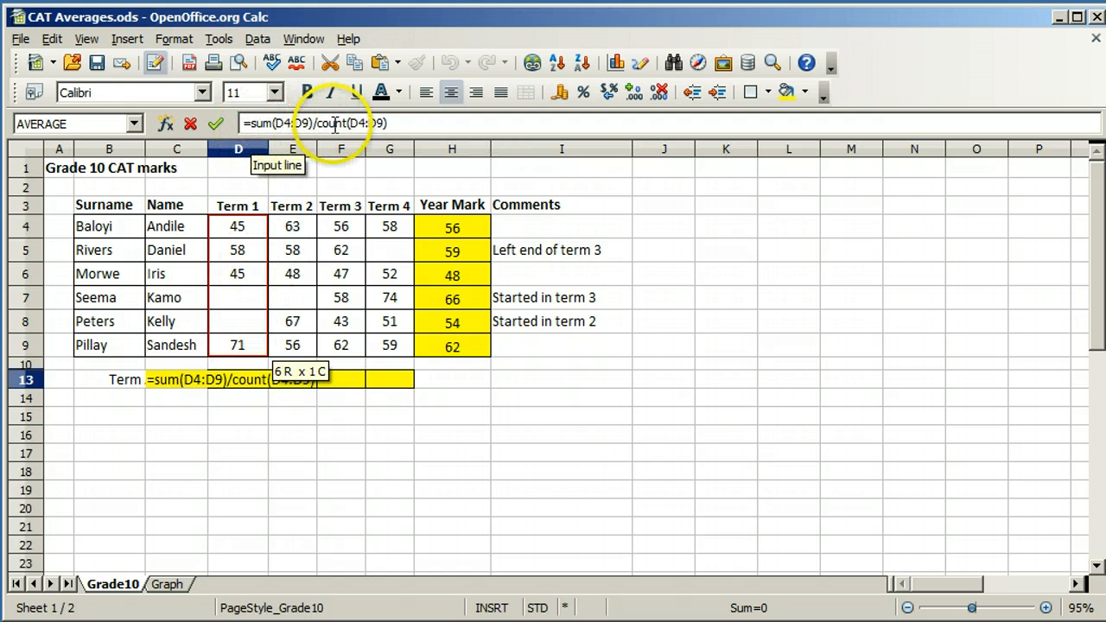
pyautogui.click(212, 127)
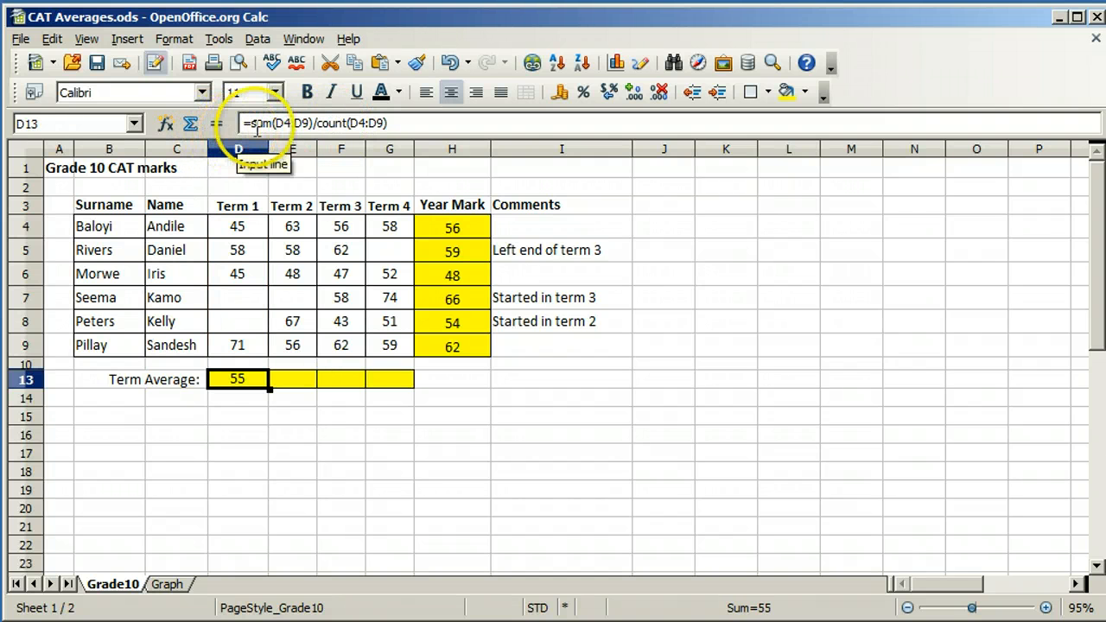